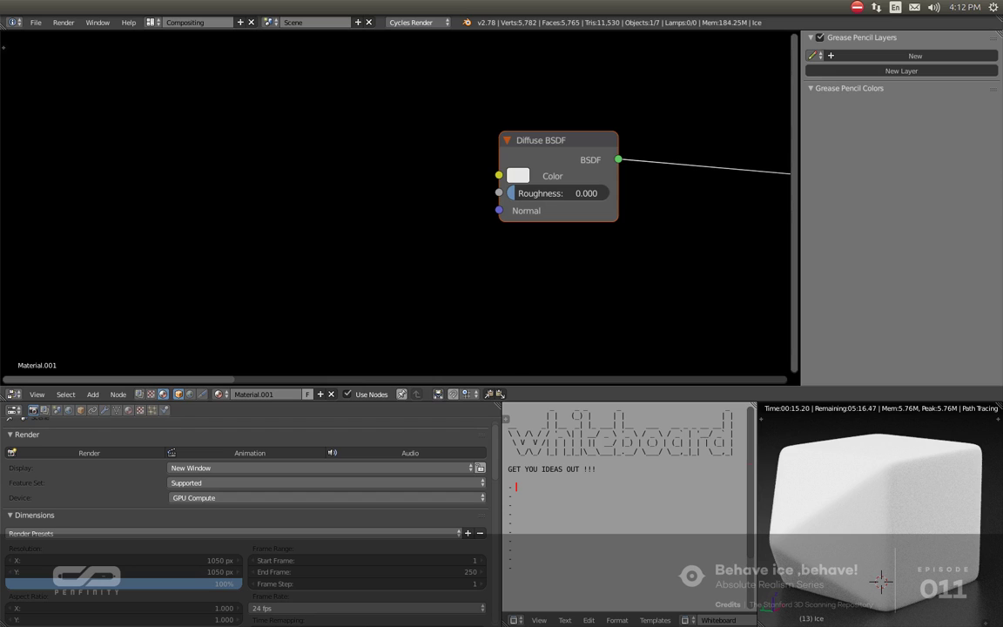
Bring the ice block reference photo (block_ice_plant_img_big.jpg) to the front.
key("alt+Tab")
key("alt+Tab")
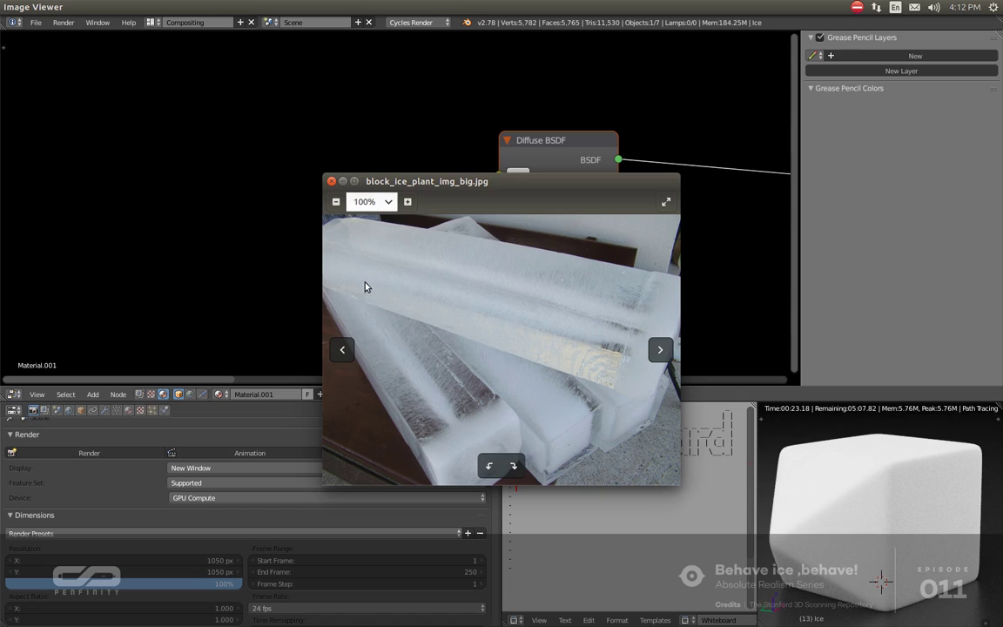
Nudge the reference photo window, then close it to return to the Blender node editor.
mouse_move(501, 348)
left_click_drag(412, 185, 405, 179)
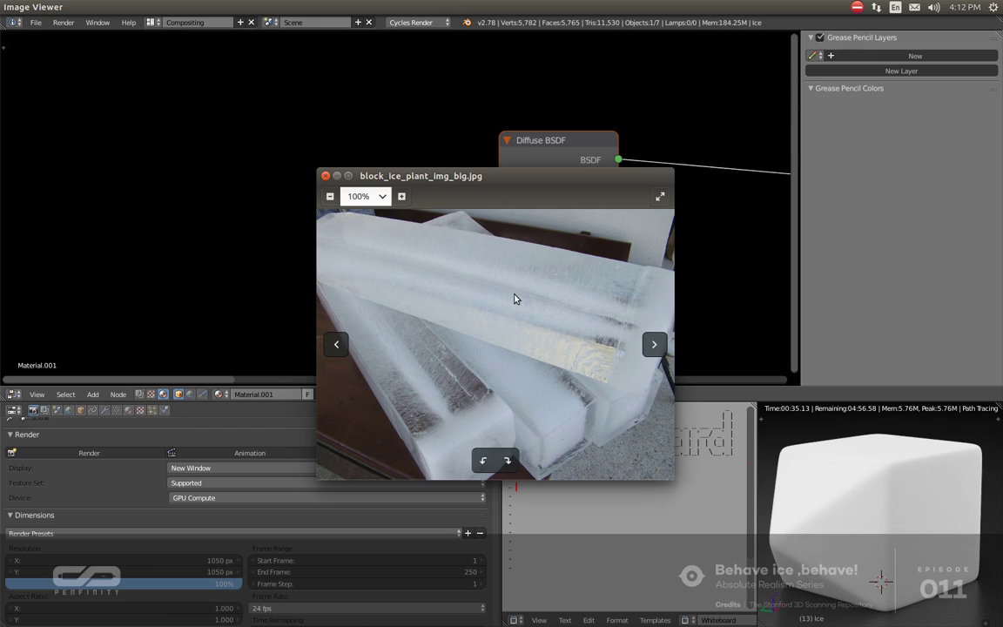
left_click(324, 176)
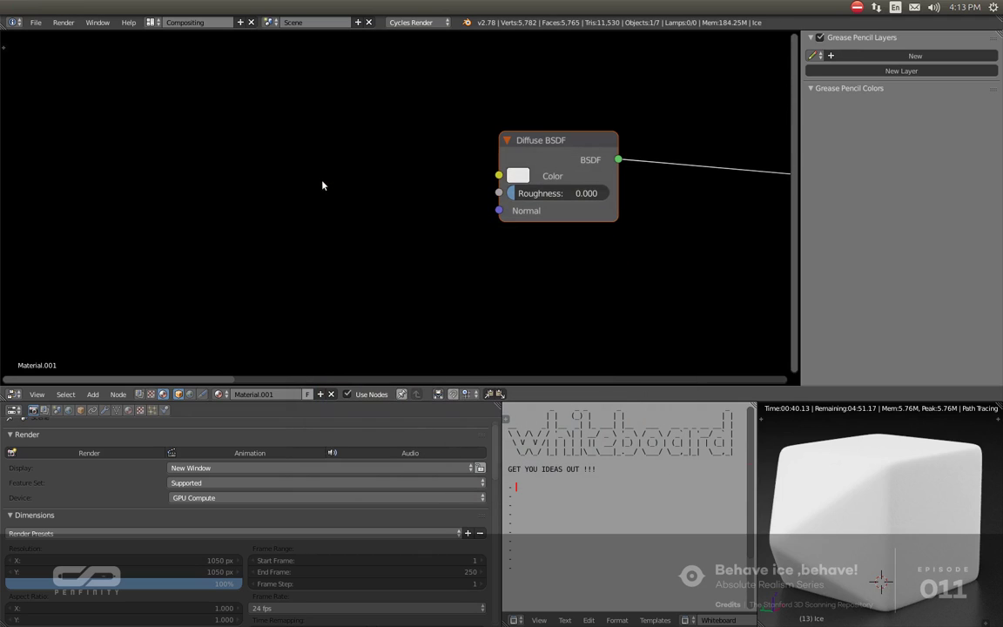
Select and nudge the Diffuse BSDF node, then bring up its Switch Type shader list.
left_click(531, 141)
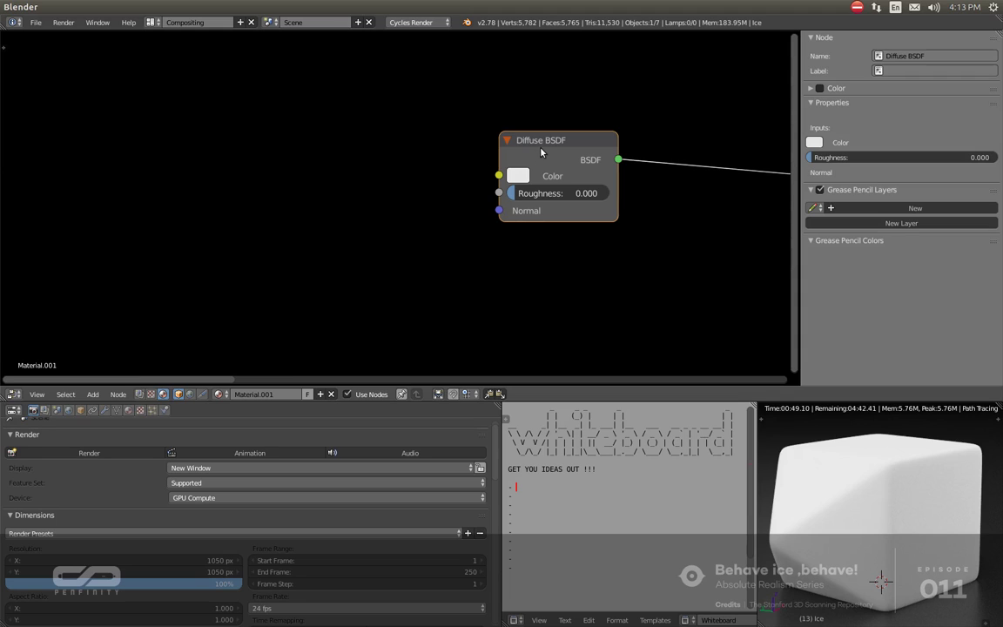
middle_click_drag(541, 151, 537, 157)
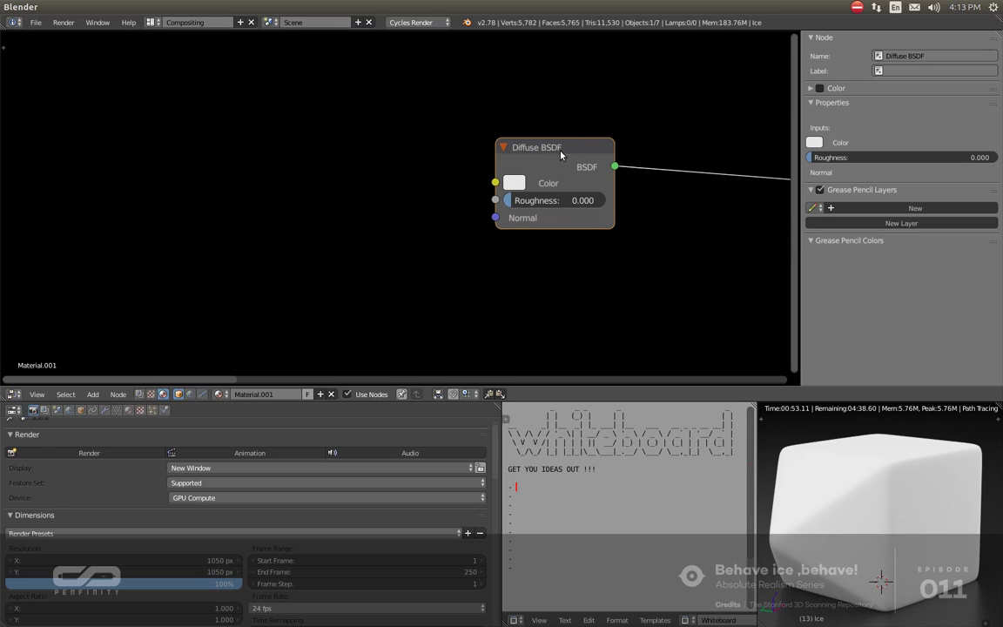
key("shift+s")
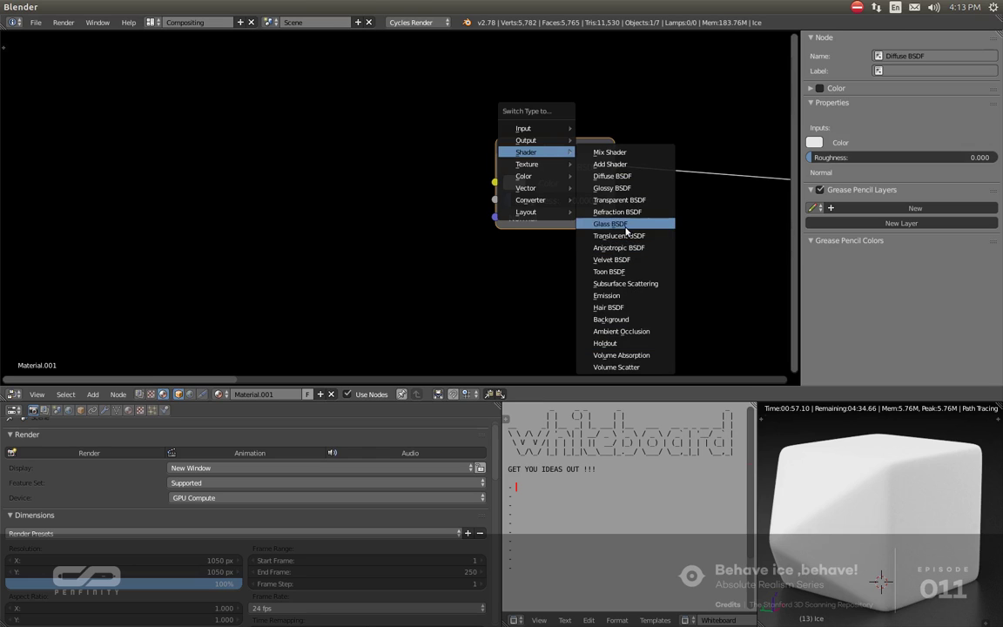
Switch the Diffuse BSDF node to a Glass BSDF and reposition it in the editor.
left_click(626, 228)
left_click_drag(495, 137, 432, 132)
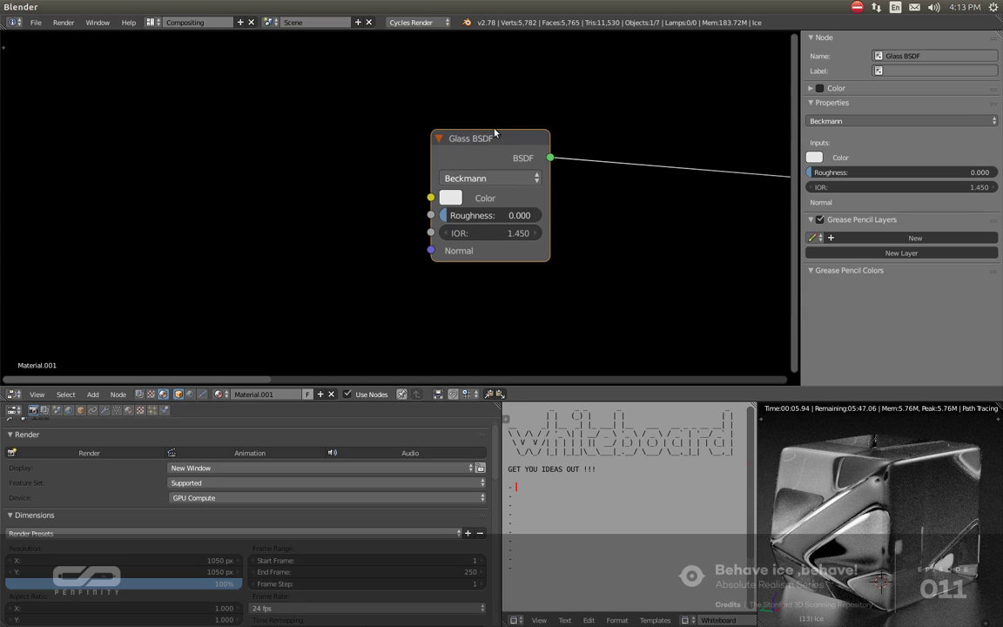
left_click_drag(481, 145, 498, 138)
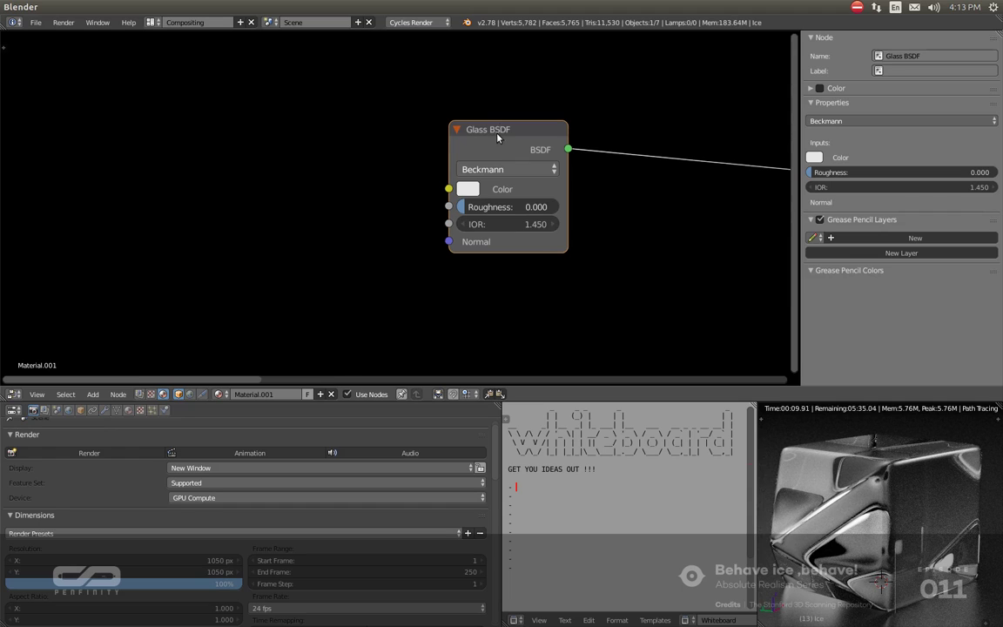
left_click_drag(496, 138, 469, 160)
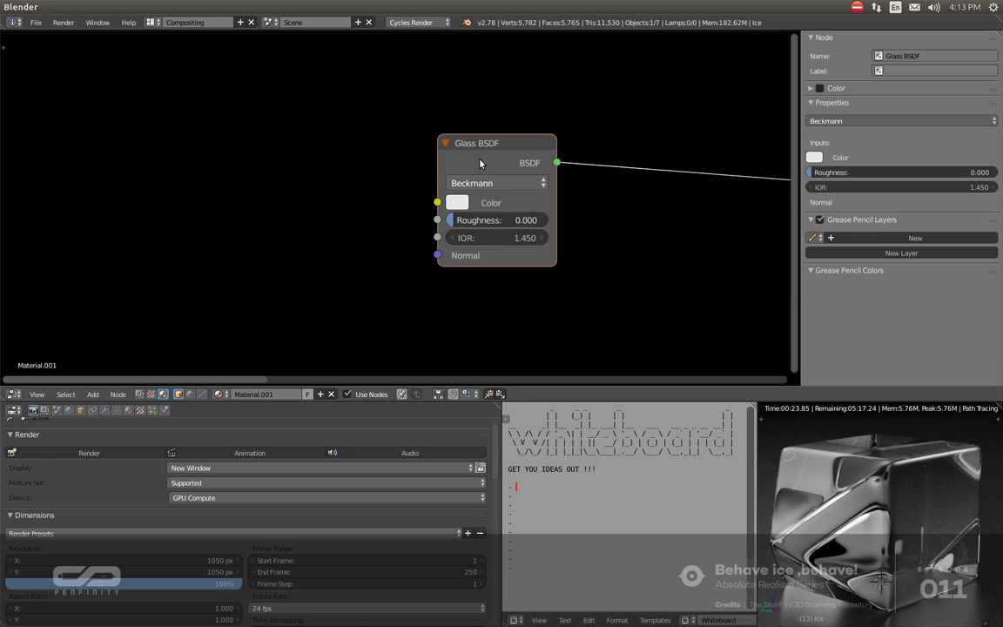
left_click_drag(479, 163, 519, 148)
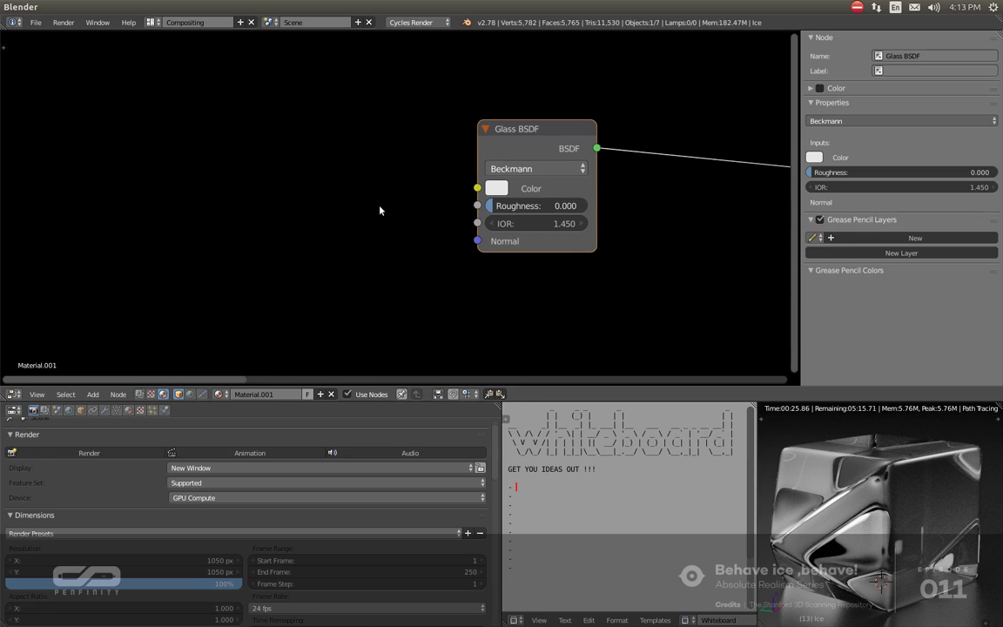
scroll(379, 209, "left", 1)
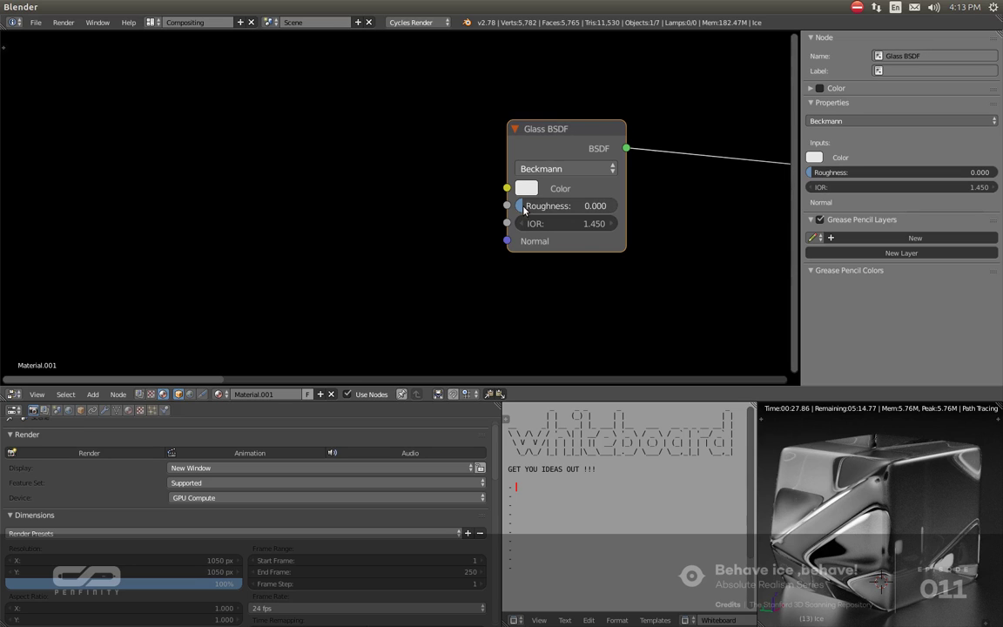
Set the Glass BSDF roughness to 0.1 and view the frosted ice render.
left_click(551, 206)
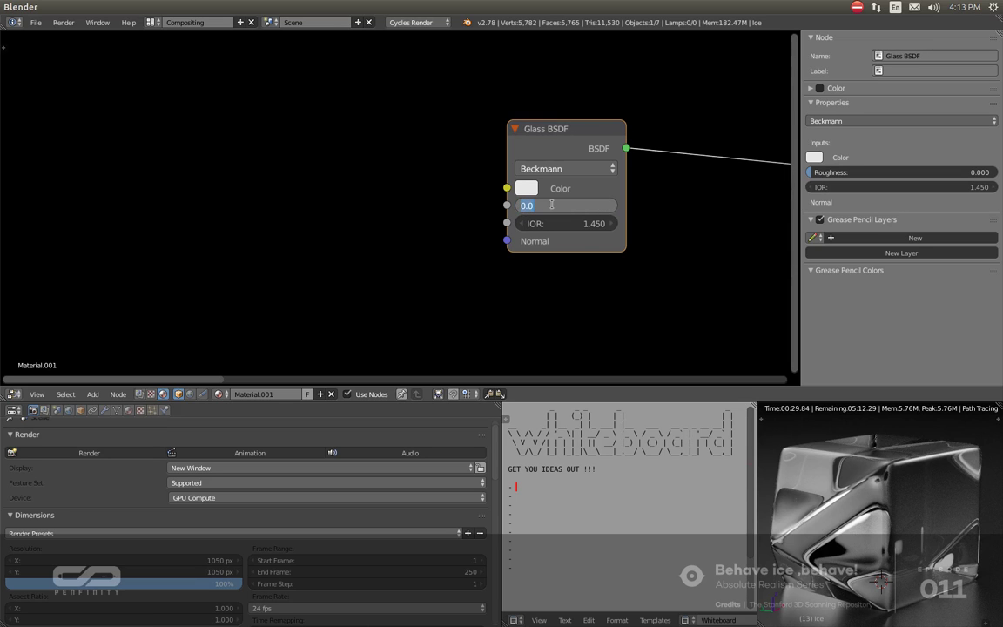
type("0.1")
key("Return")
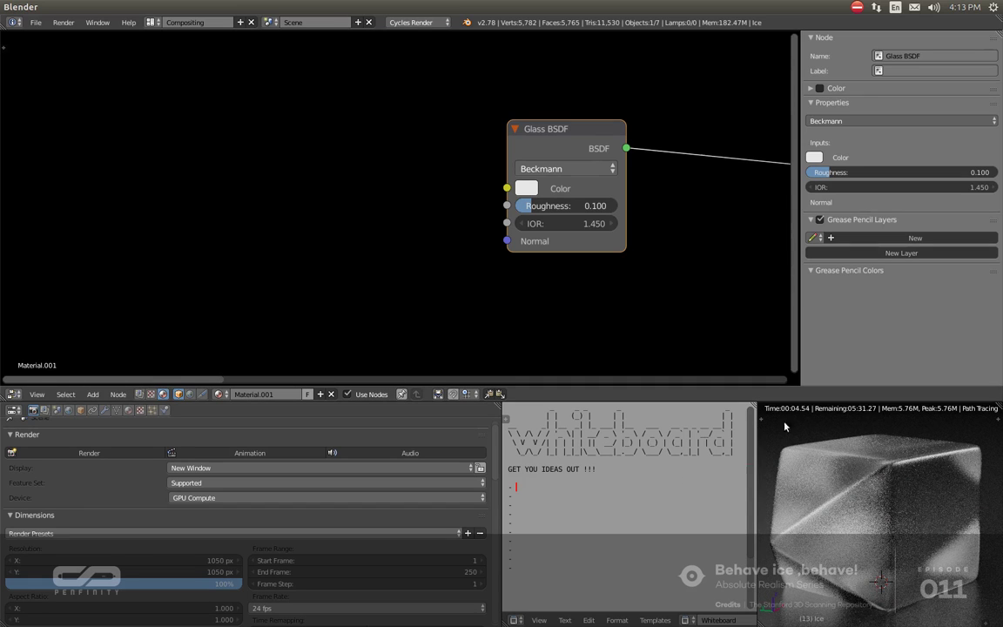
key("alt+Tab")
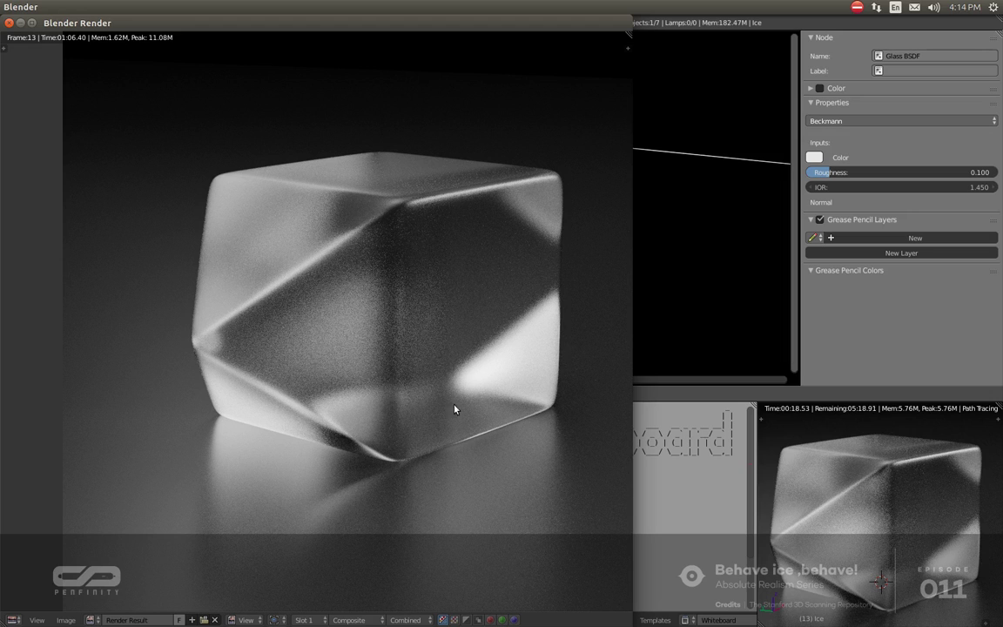
Close the render and add a Layer Weight input node left of the Glass BSDF.
key("Escape")
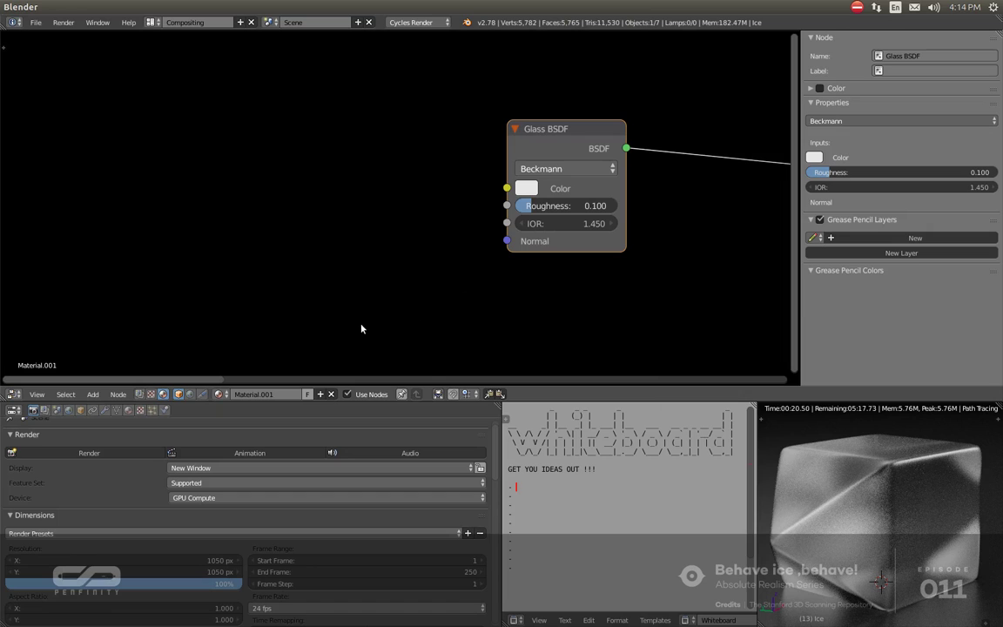
key("shift+a")
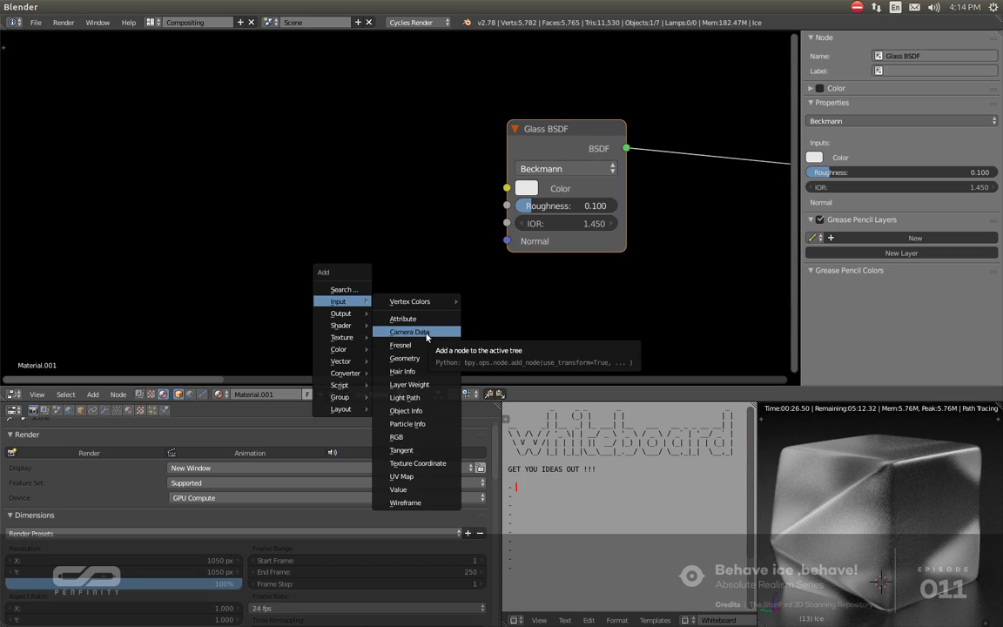
left_click(409, 384)
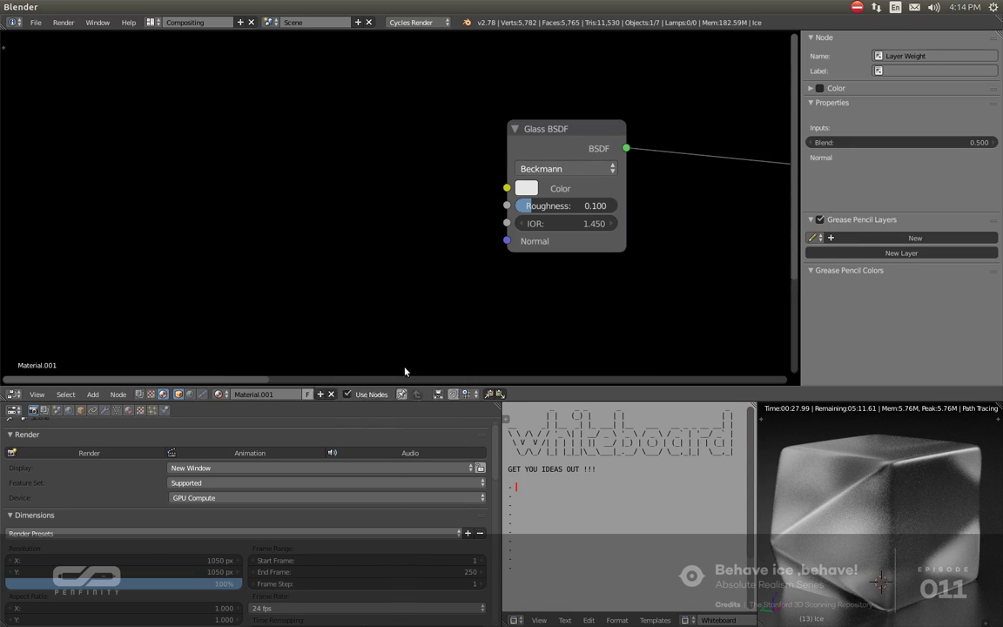
left_click(196, 171)
key("shift+a")
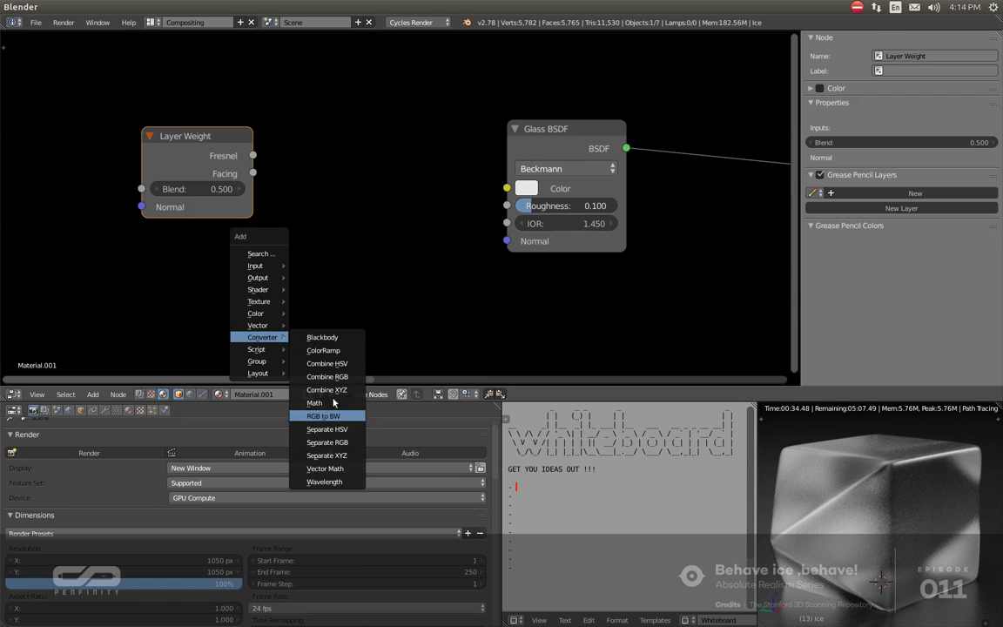
mouse_move(255, 312)
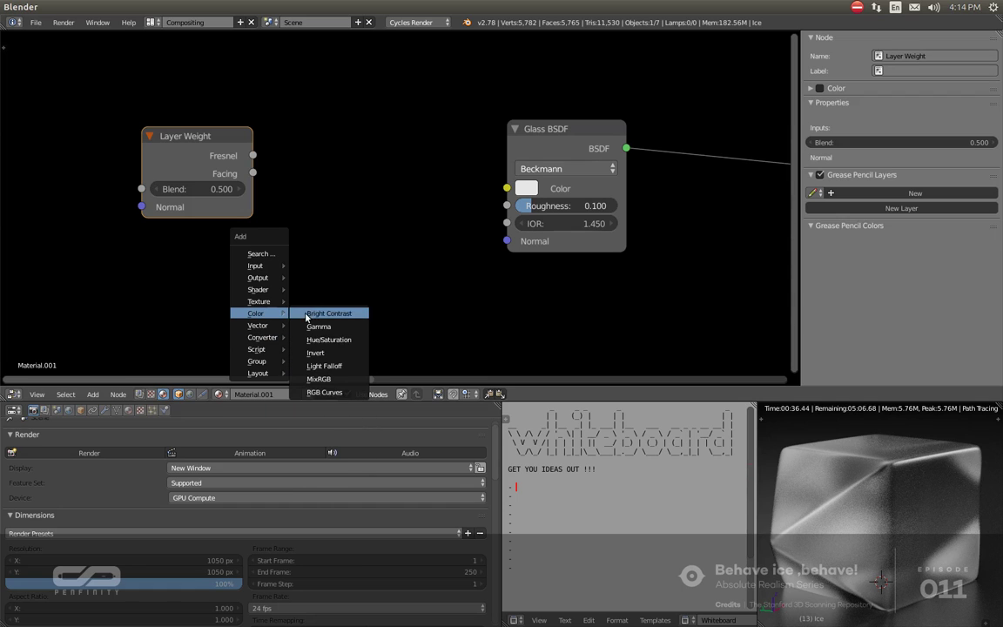
Add a MixRGB node in Add mode between Layer Weight and Glass BSDF, shifting Layer Weight left.
left_click(346, 381)
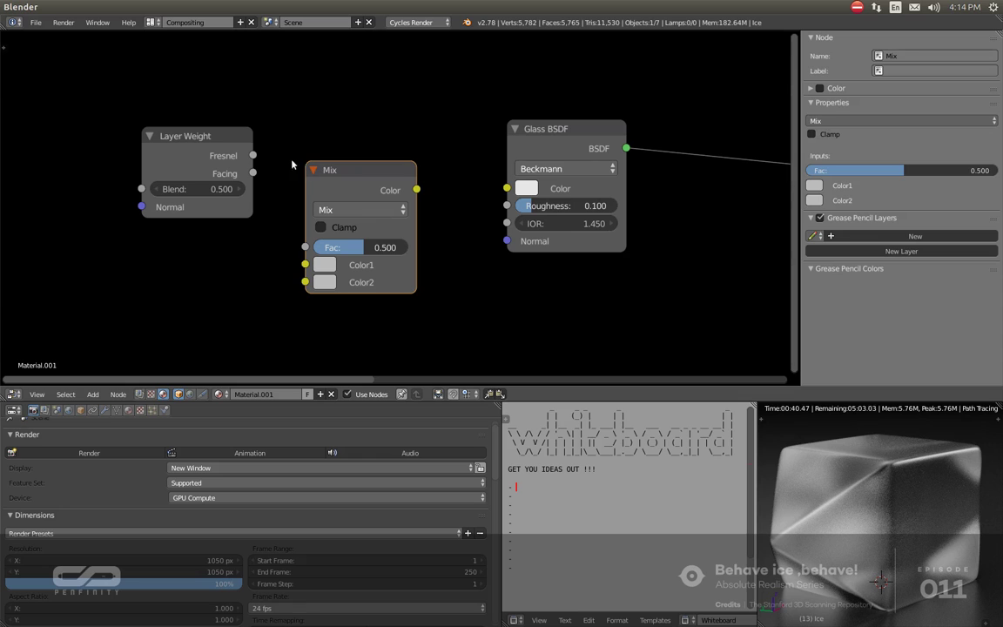
mouse_move(232, 149)
left_mouse_down()
mouse_move(214, 150)
mouse_move(226, 182)
left_mouse_up()
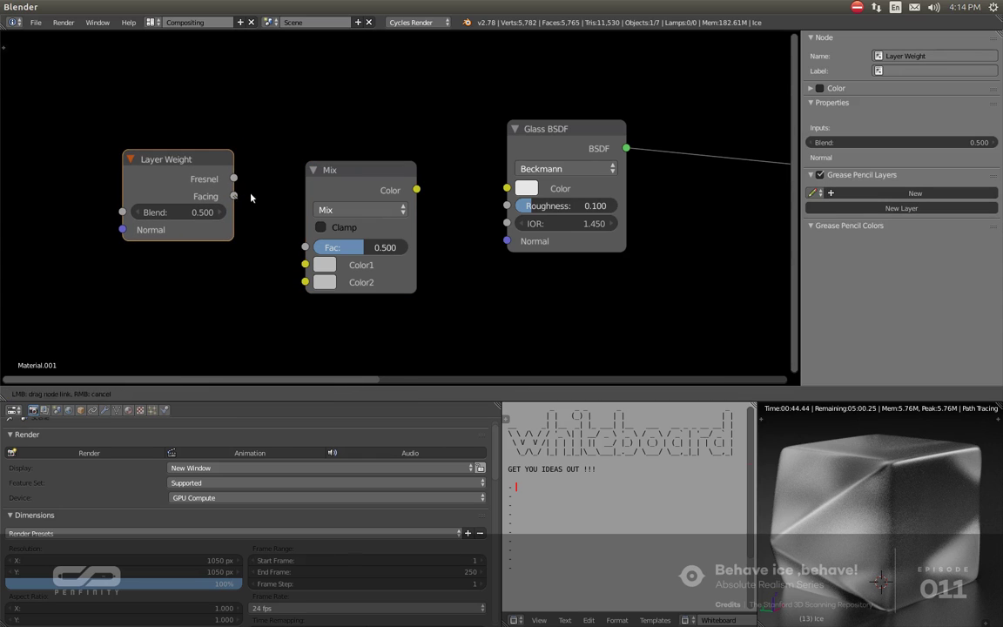
left_click_drag(167, 147, 125, 129)
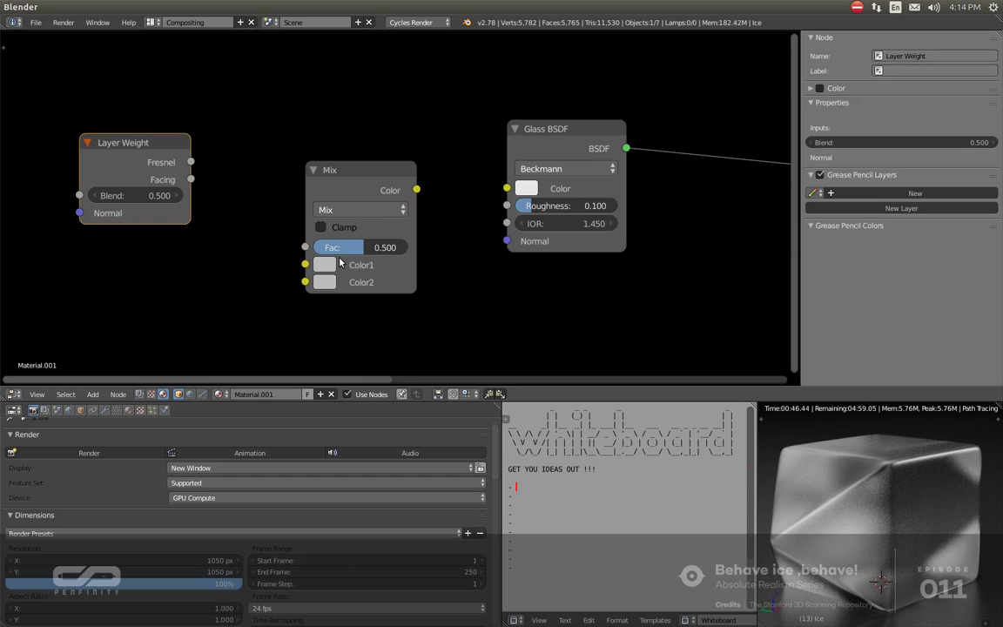
left_click(335, 212)
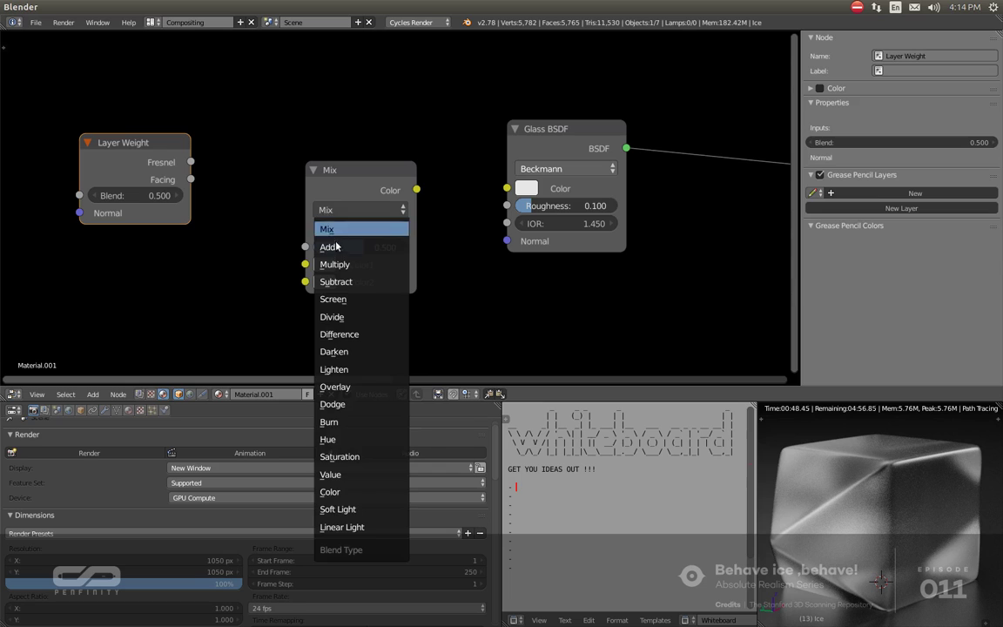
left_click(328, 247)
left_click_drag(333, 216, 305, 183)
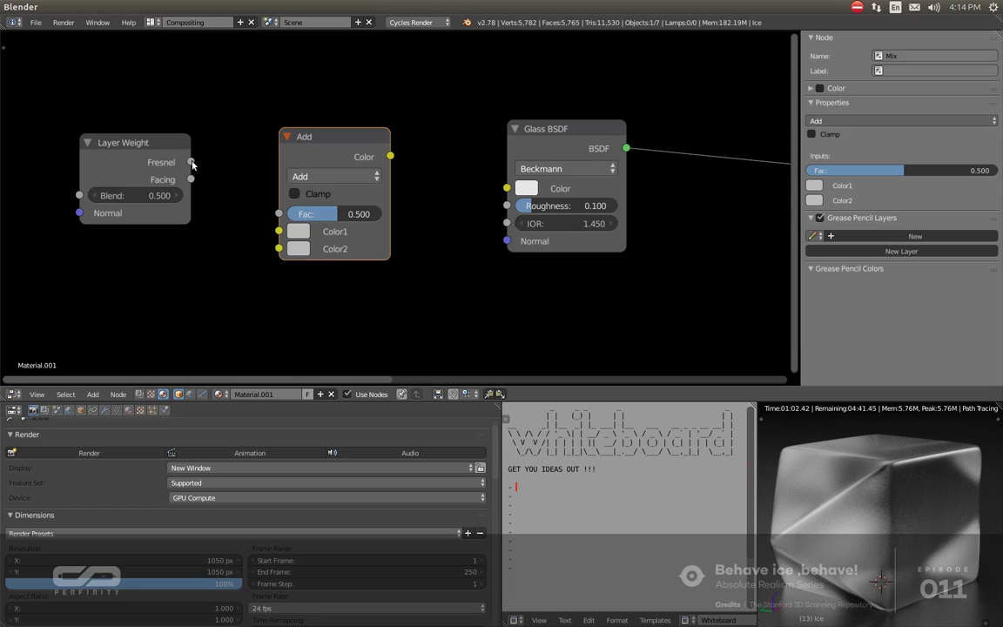
Connect Layer Weight Facing to the Add node's Color2 and set its Color1 to black.
mouse_move(191, 162)
left_mouse_down()
mouse_move(287, 209)
mouse_move(248, 191)
left_mouse_up()
left_click_drag(190, 180, 293, 249)
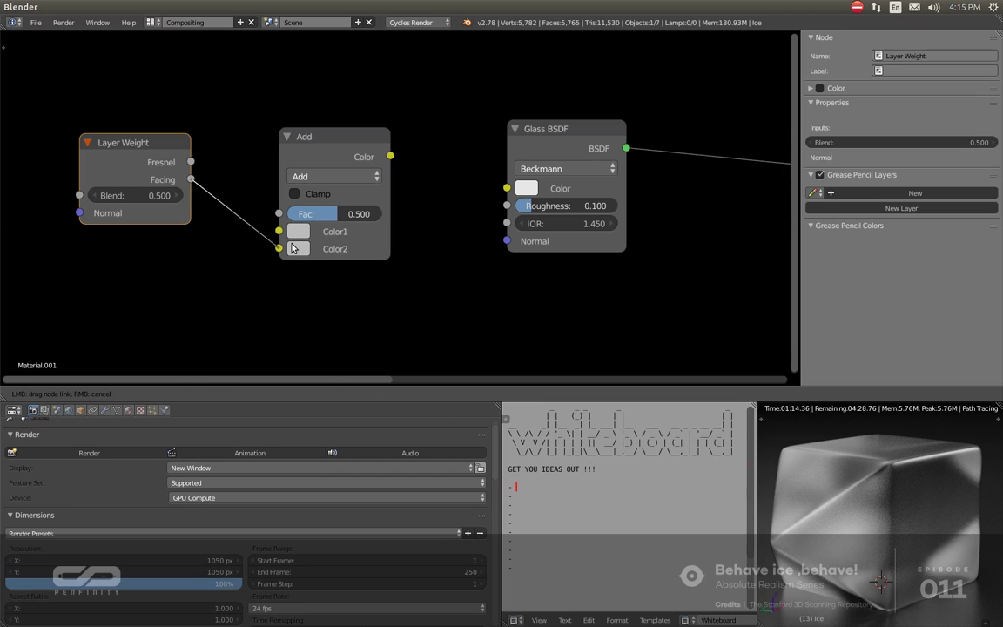
left_click(301, 231)
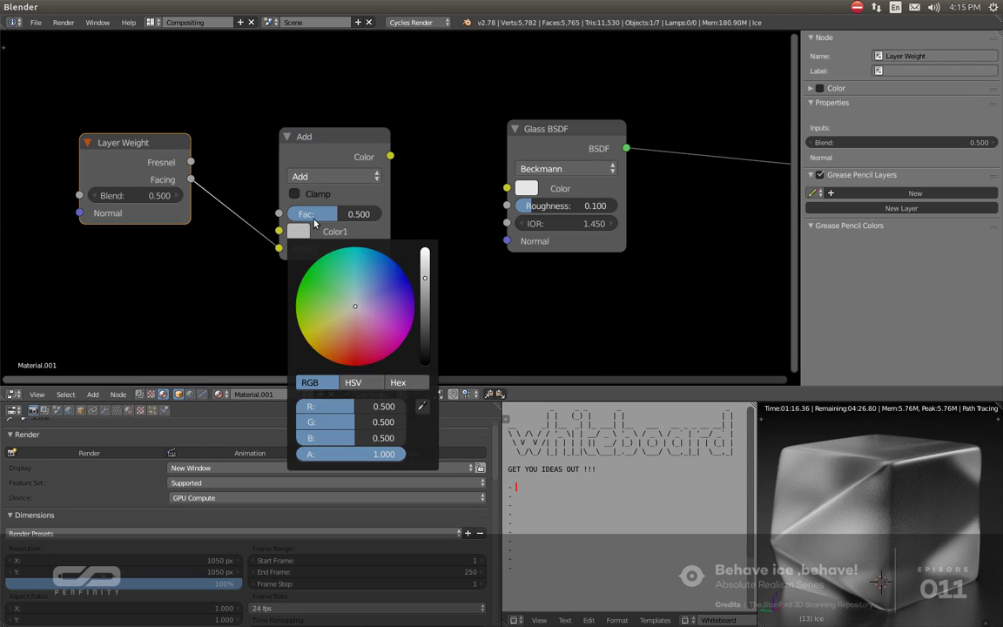
left_click_drag(425, 278, 424, 363)
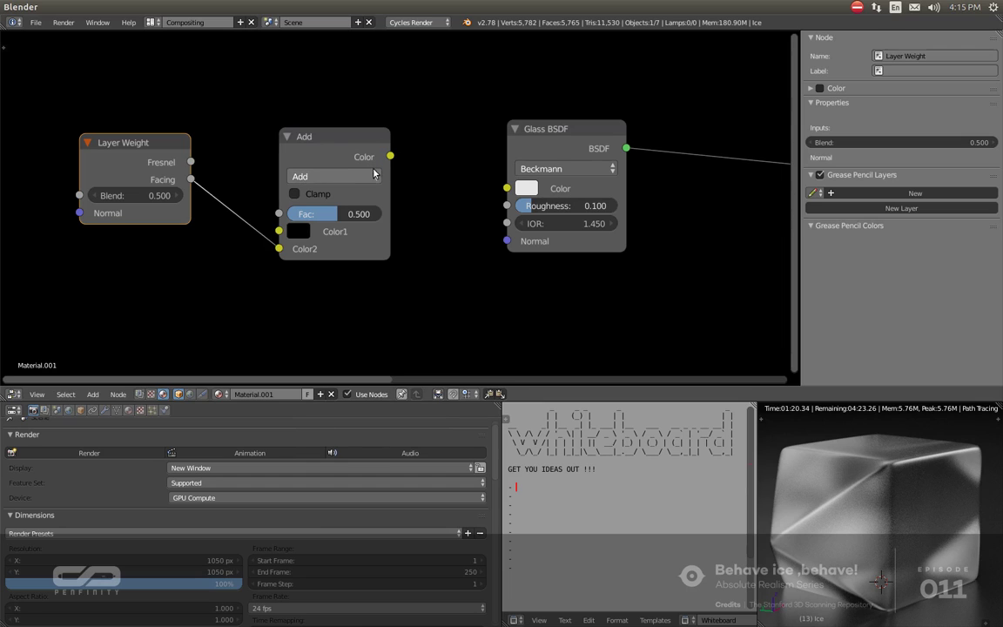
Set Layer Weight Blend to 0.1 and link the Add output to Glass BSDF Roughness.
left_click(161, 195)
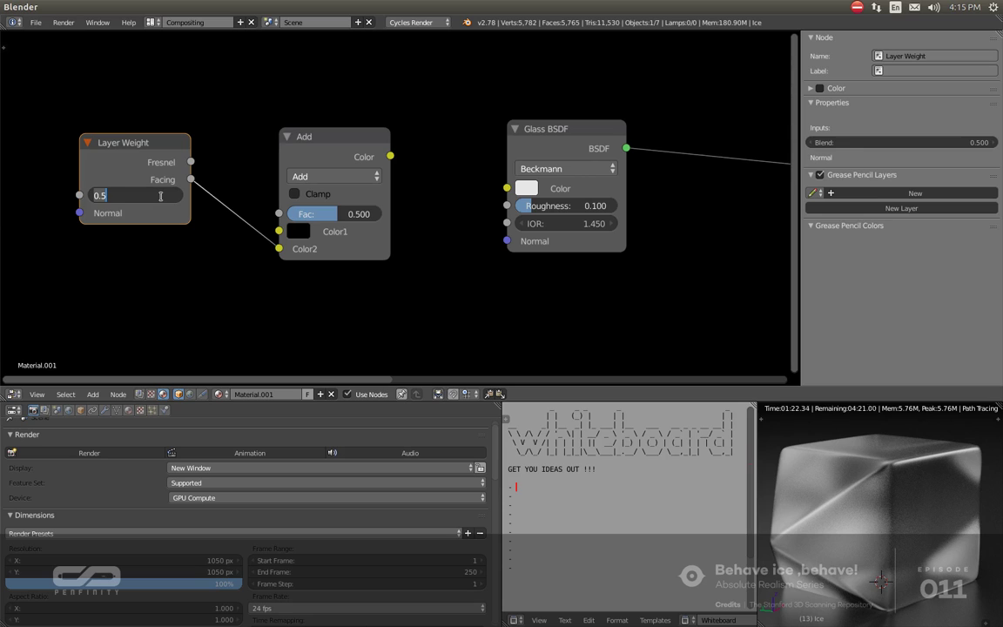
type("0.1")
key("Return")
mouse_move(390, 156)
left_mouse_down()
mouse_move(412, 195)
mouse_move(505, 206)
left_mouse_up()
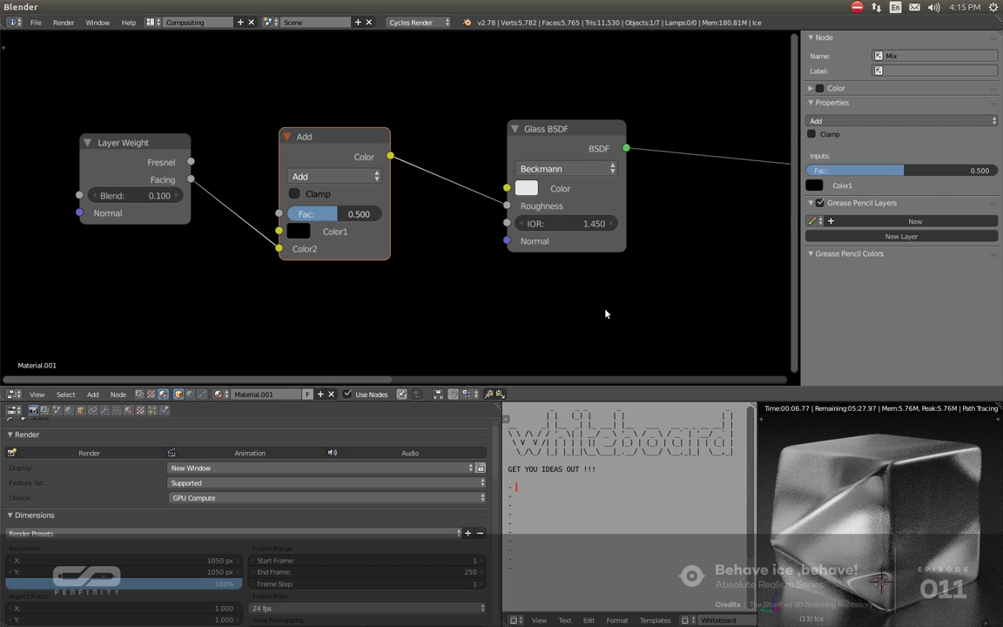
Show the render window and toggle between render slots 1 and 2 to compare.
key("F11")
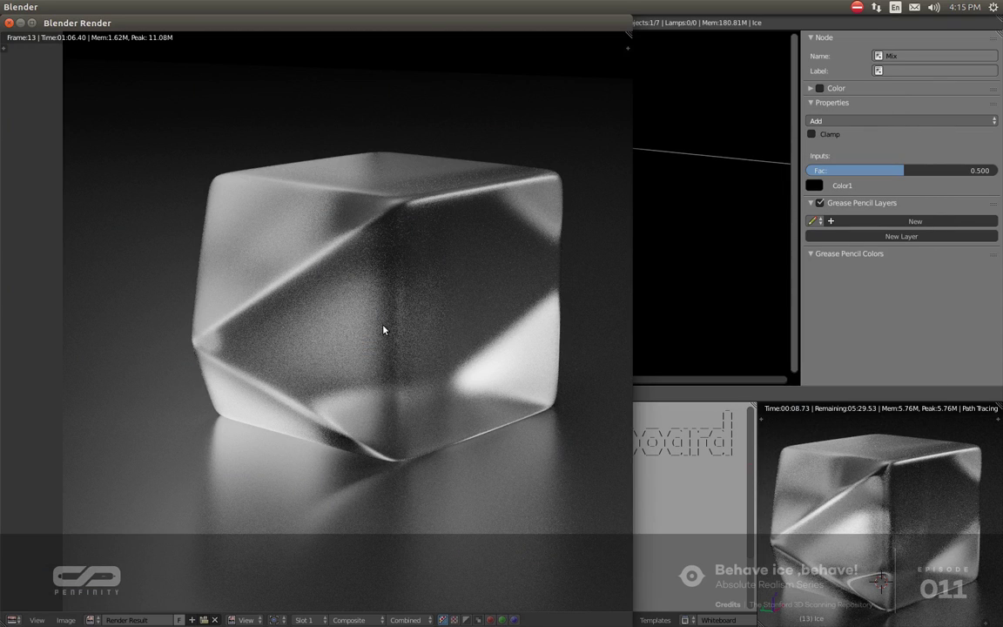
key("j")
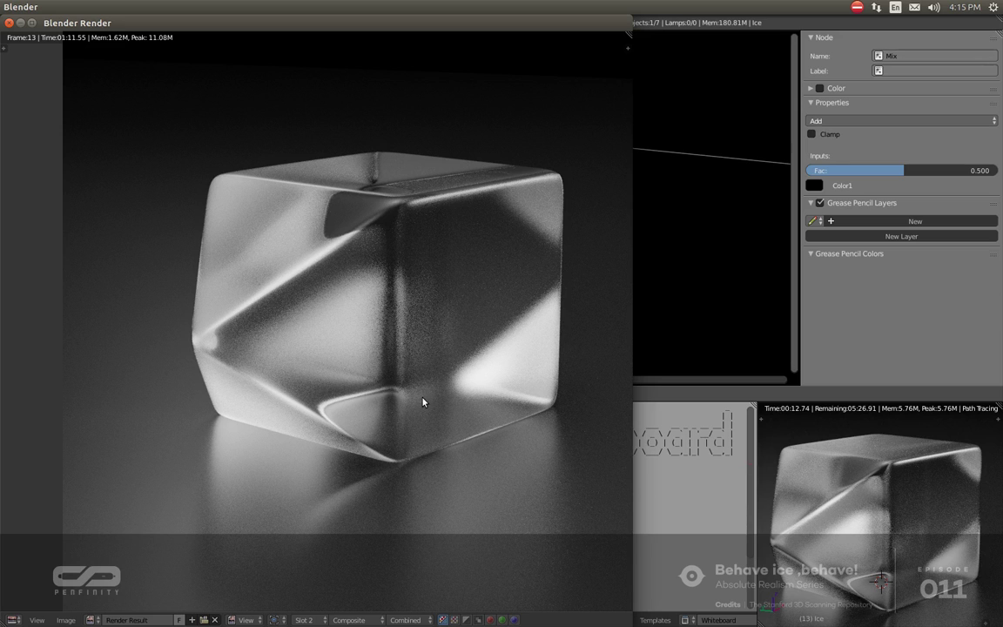
key("j")
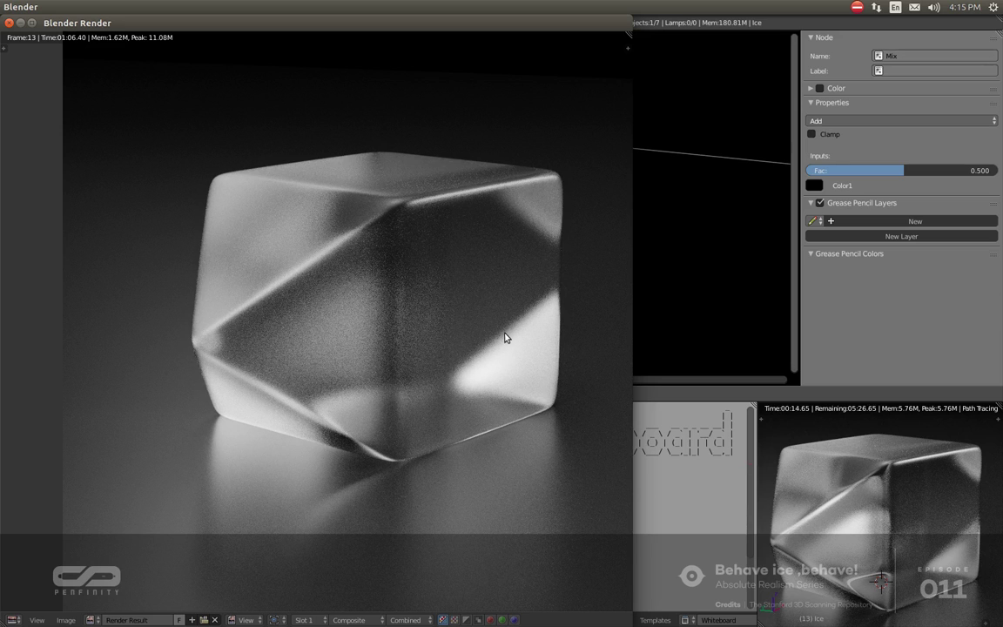
key("j")
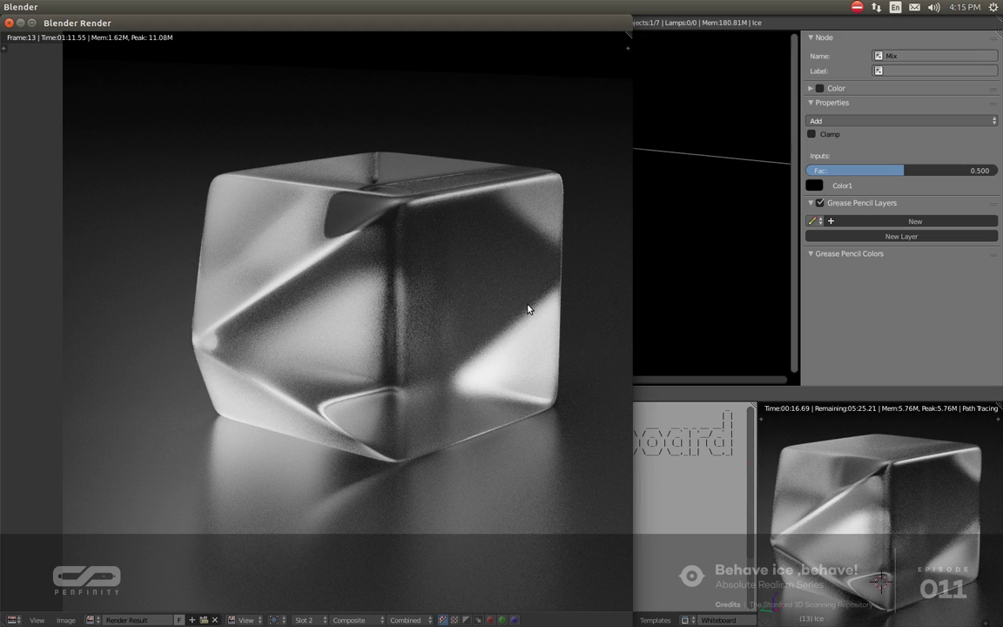
key("j")
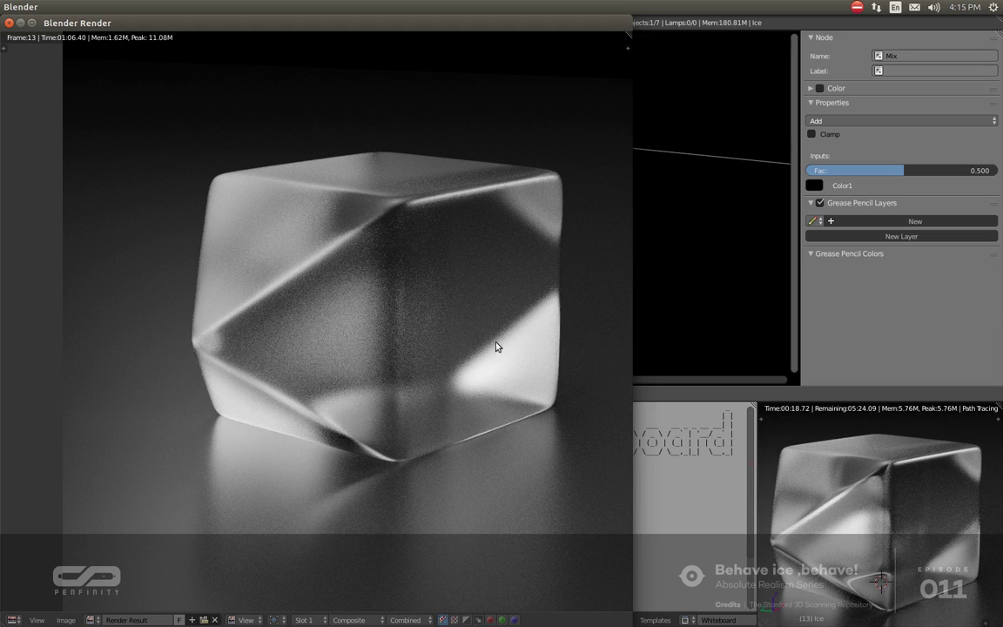
key("j")
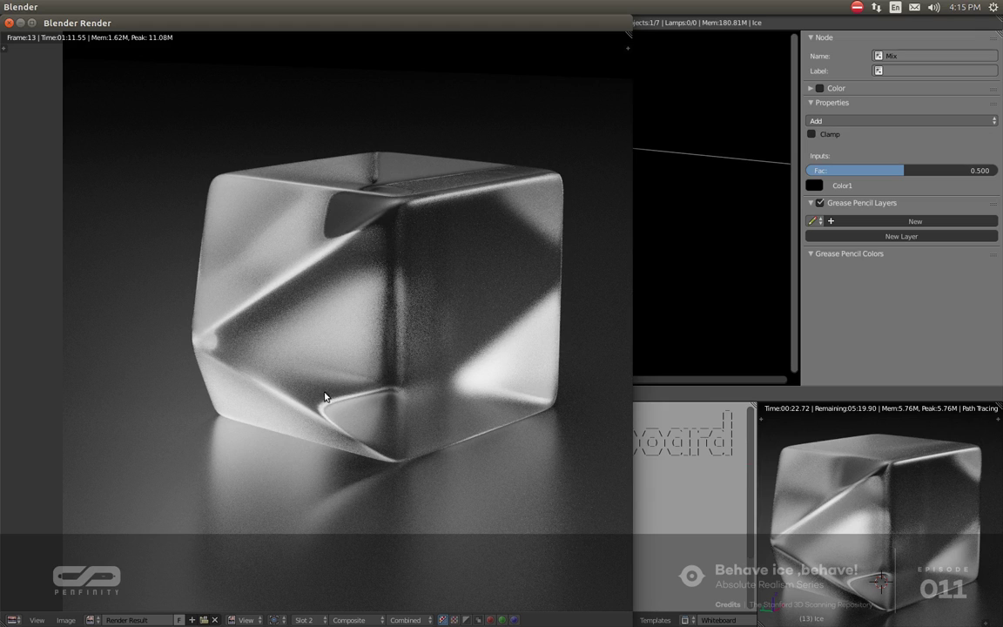
key("j")
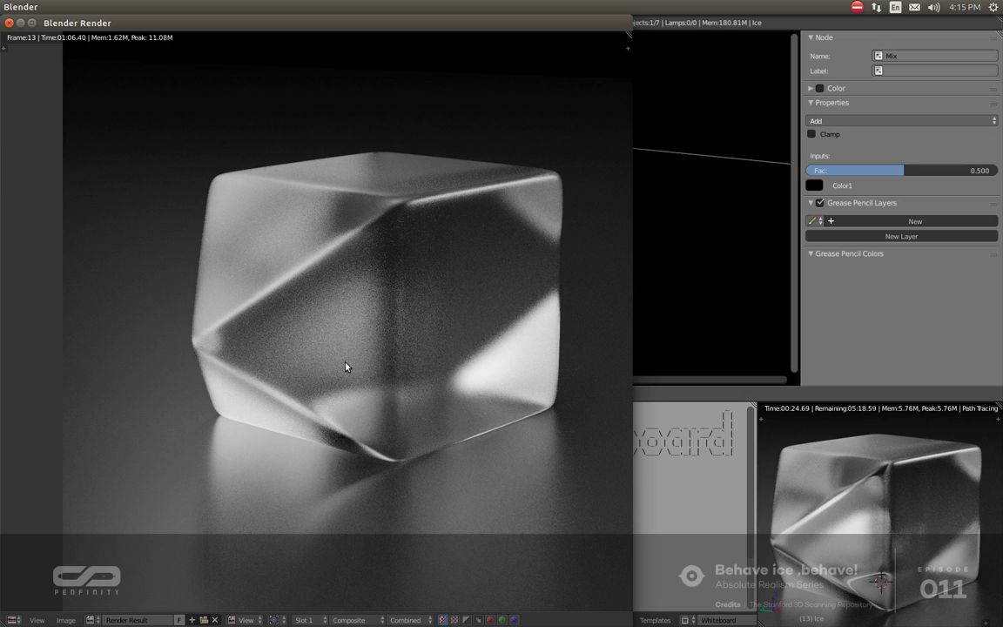
key("j")
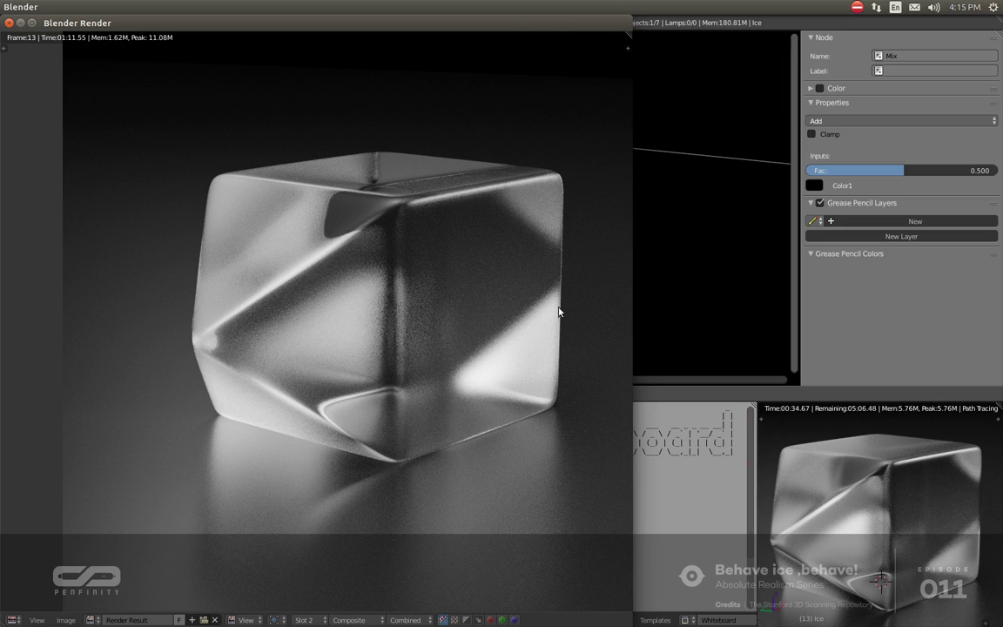
Close the render, try a grey Color1 on the Add node then return it to black, and nudge the node left.
left_click(651, 225)
middle_click_drag(429, 290, 454, 291)
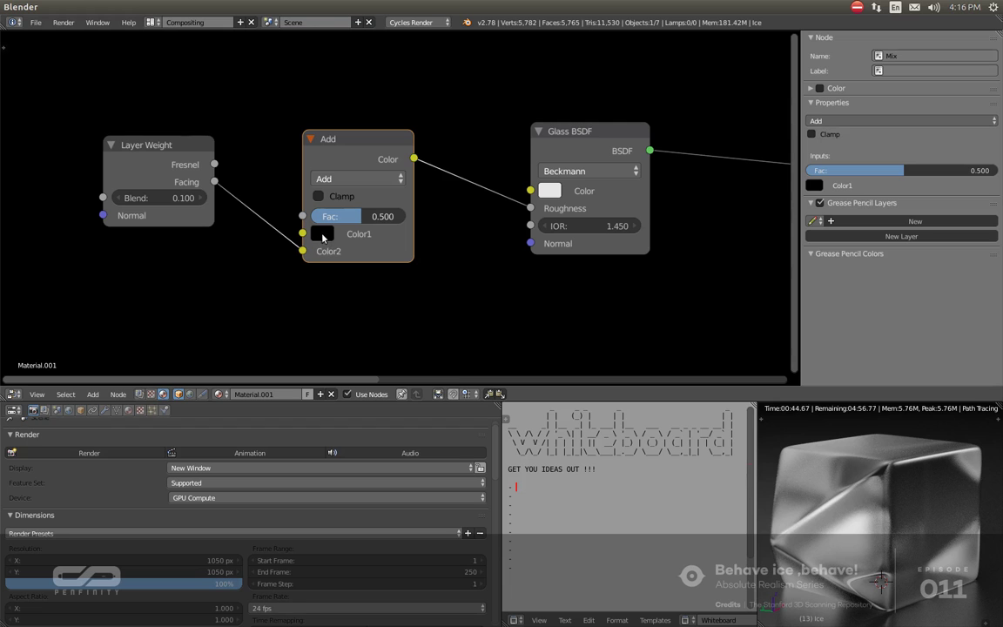
left_click(322, 237)
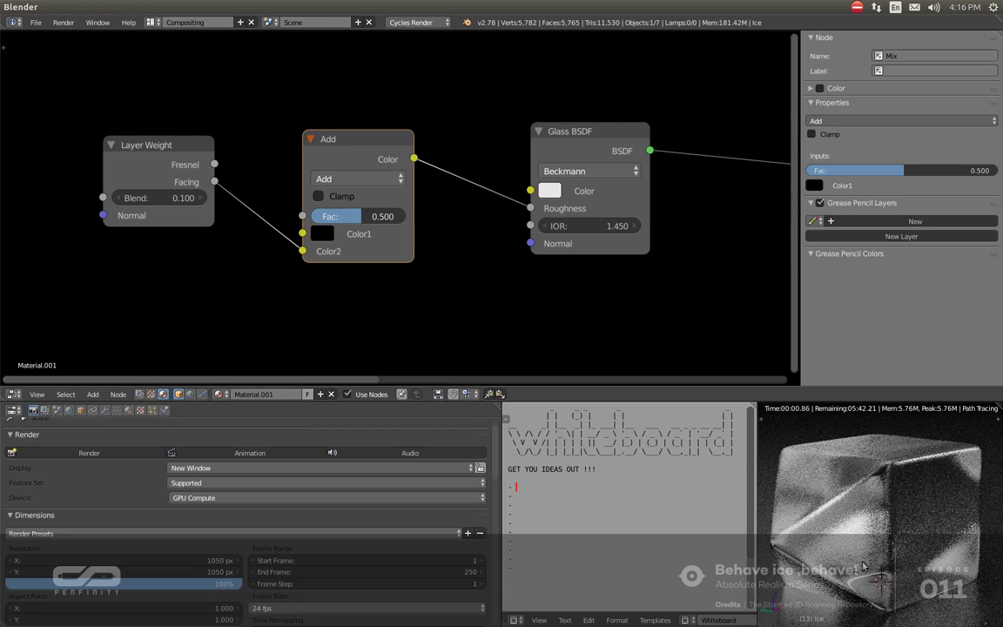
left_click(322, 233)
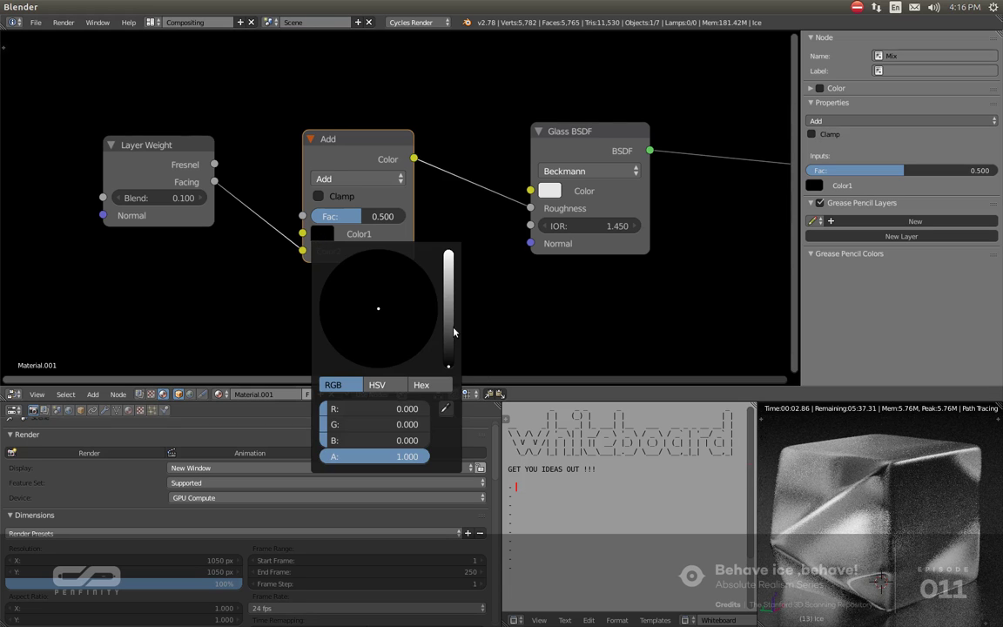
left_click_drag(450, 362, 449, 313)
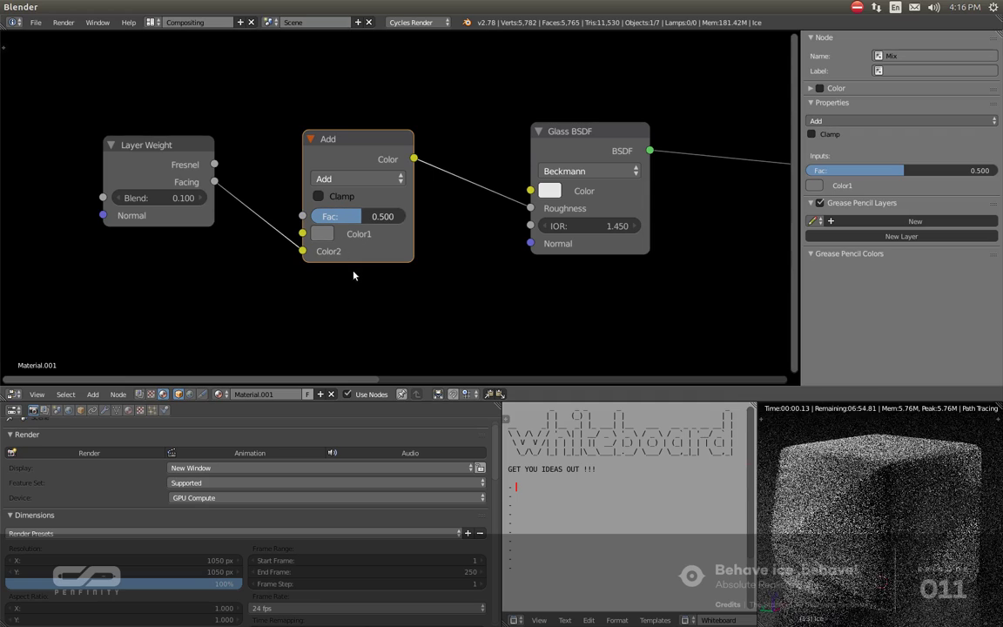
left_click(322, 233)
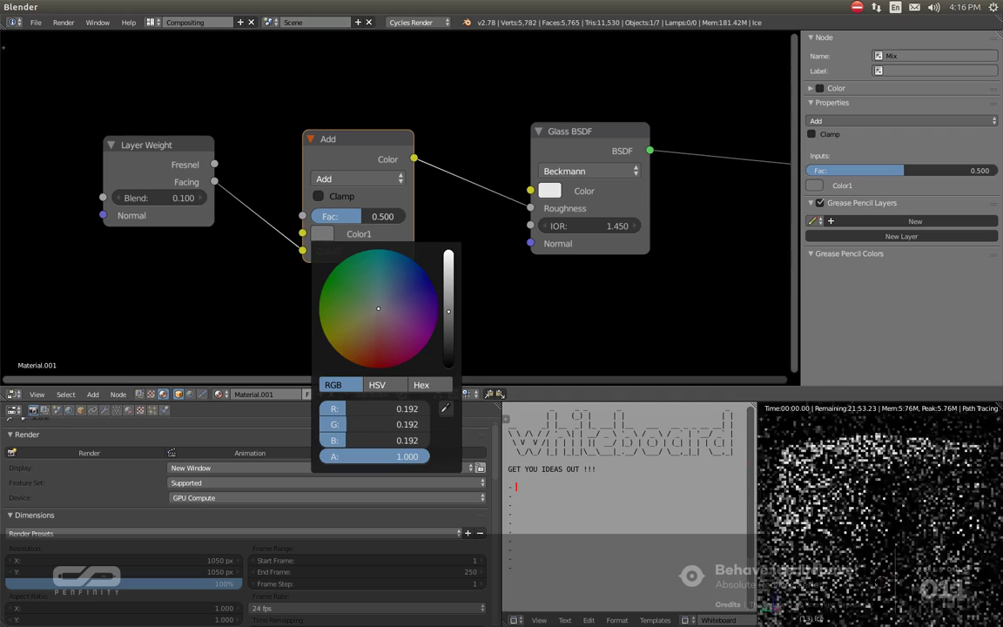
left_click_drag(448, 311, 449, 366)
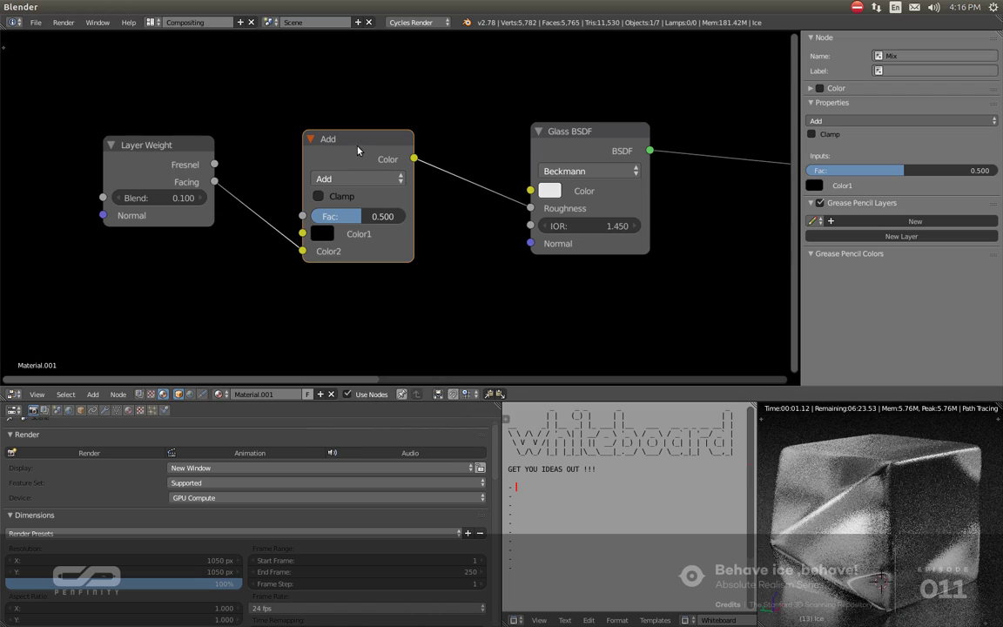
left_click_drag(356, 151, 334, 155)
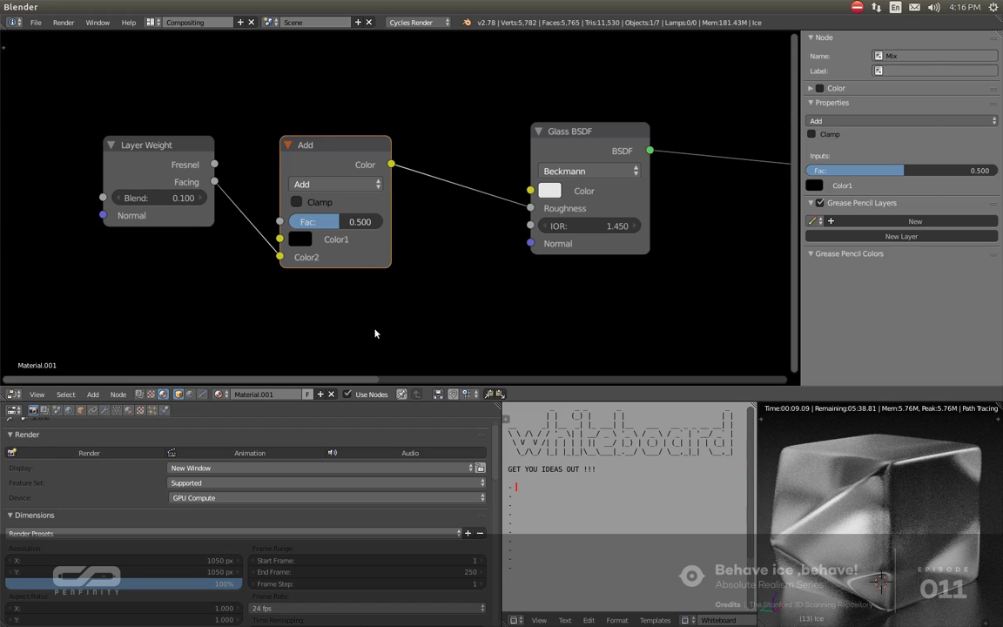
key("alt+Tab")
key("alt+Tab")
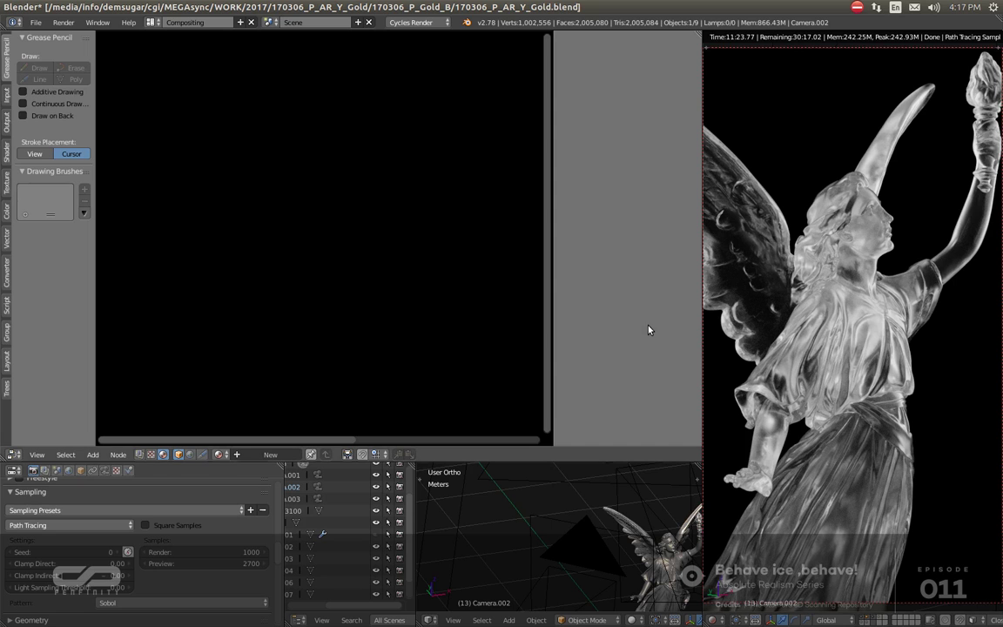
Return to the ice cube Blender window and frame the Layer Weight–Add–Glass BSDF nodes.
key("alt+Tab")
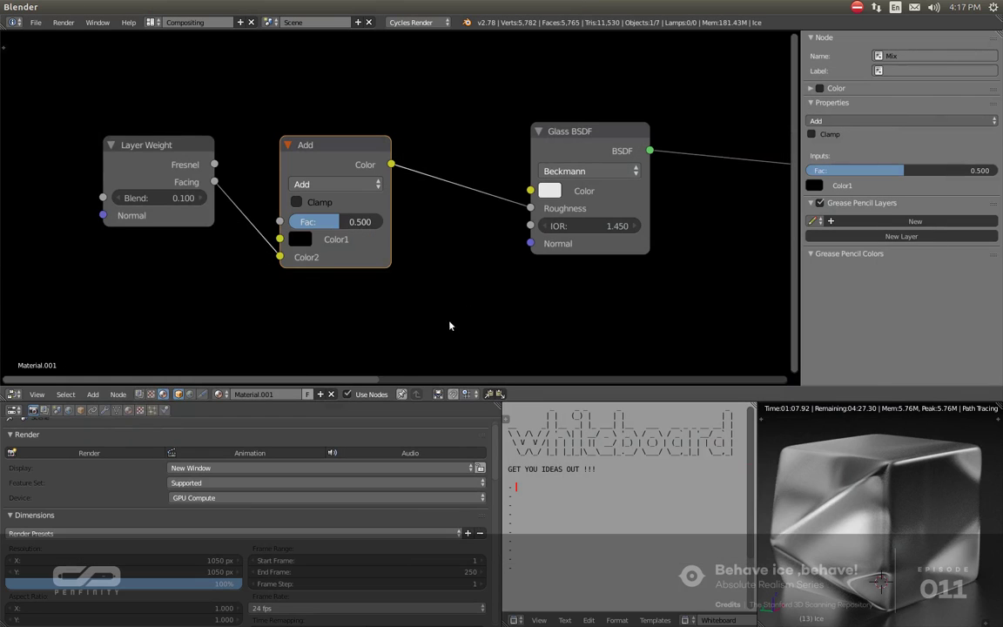
middle_click_drag(450, 325, 473, 314)
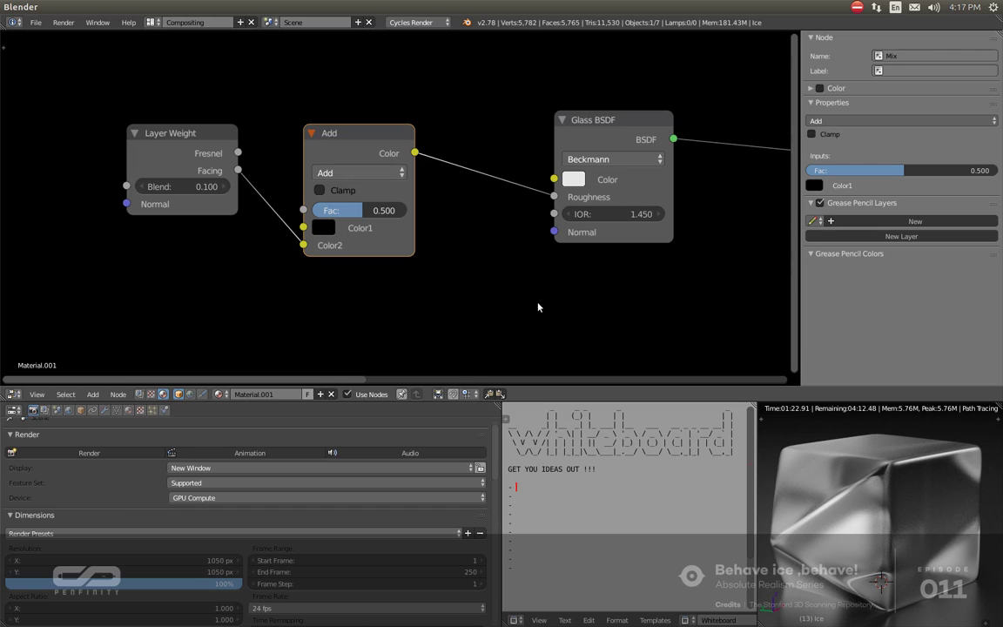
scroll(479, 296, "down", 1)
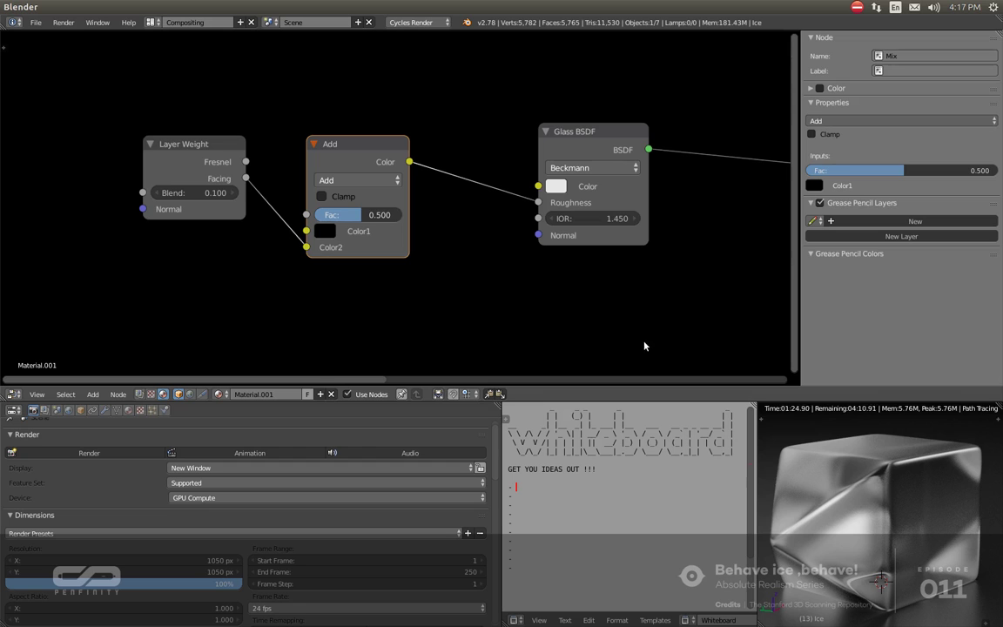
scroll(561, 336, "down", 3)
mouse_move(562, 336)
middle_mouse_down("ctrl")
mouse_move(484, 260)
mouse_move(546, 299)
middle_mouse_up("ctrl")
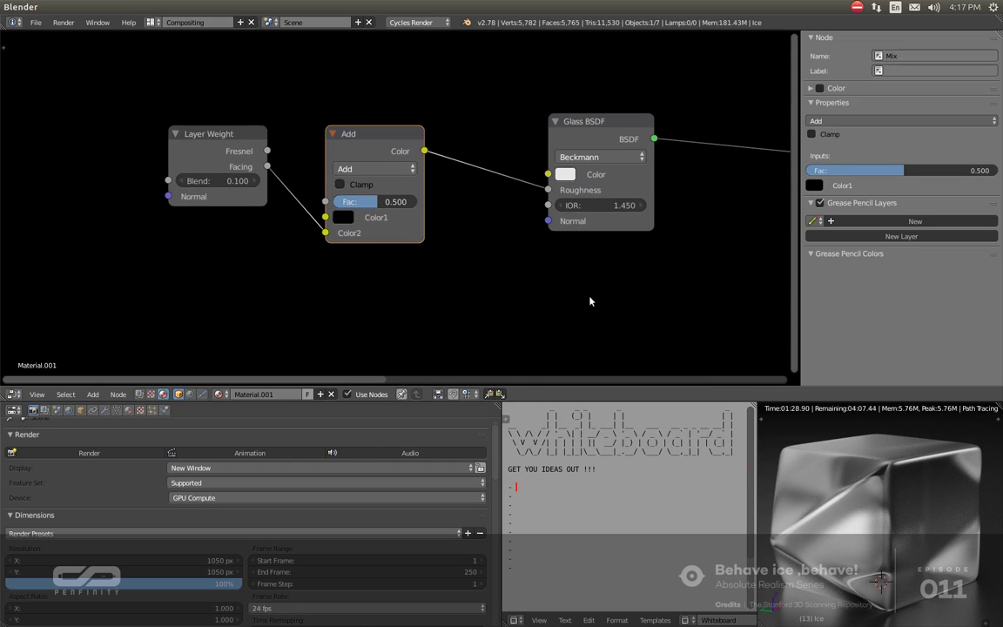